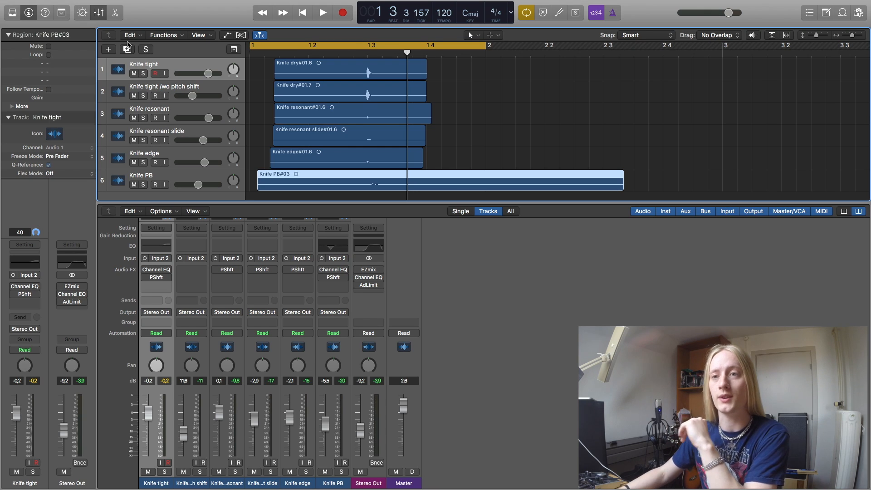
# Solo the Knife tight track, play it back, and clear the solo.
pyautogui.click(142, 74)
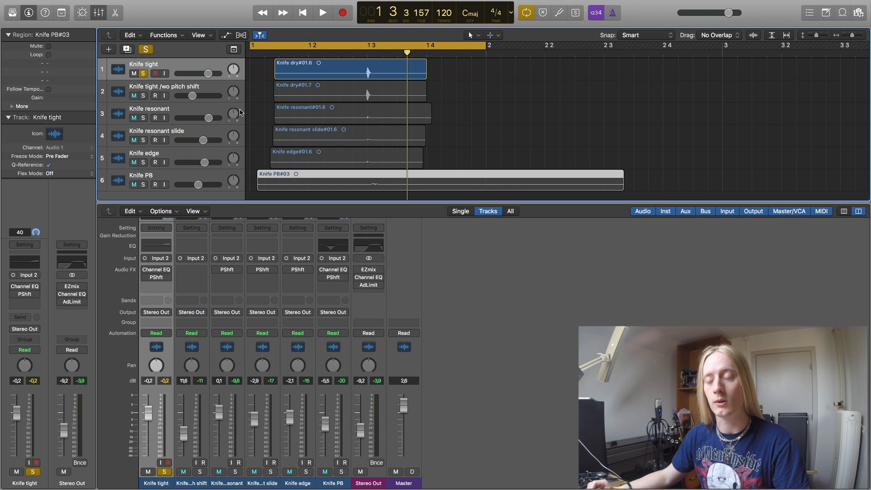
pyautogui.press('space')
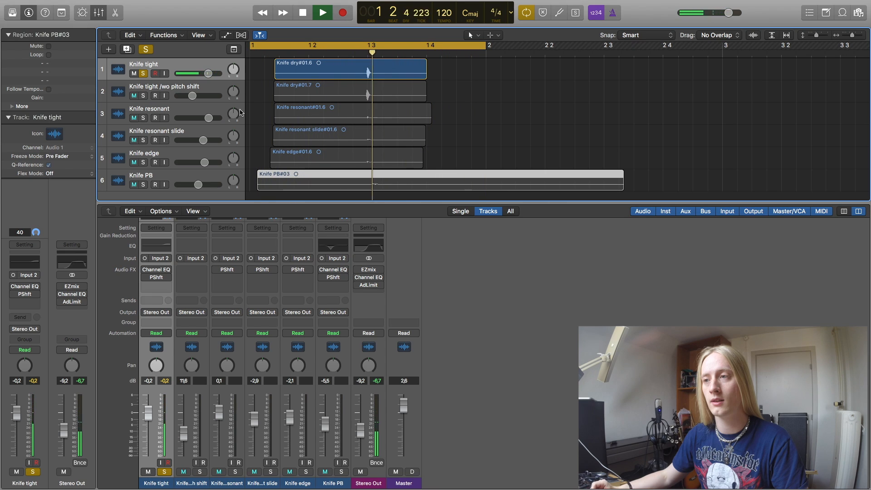
pyautogui.press('space')
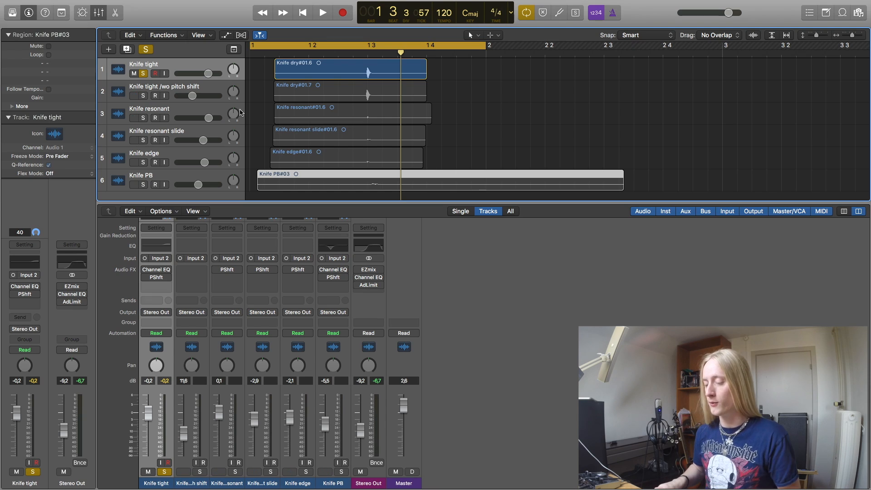
pyautogui.press('super+a')
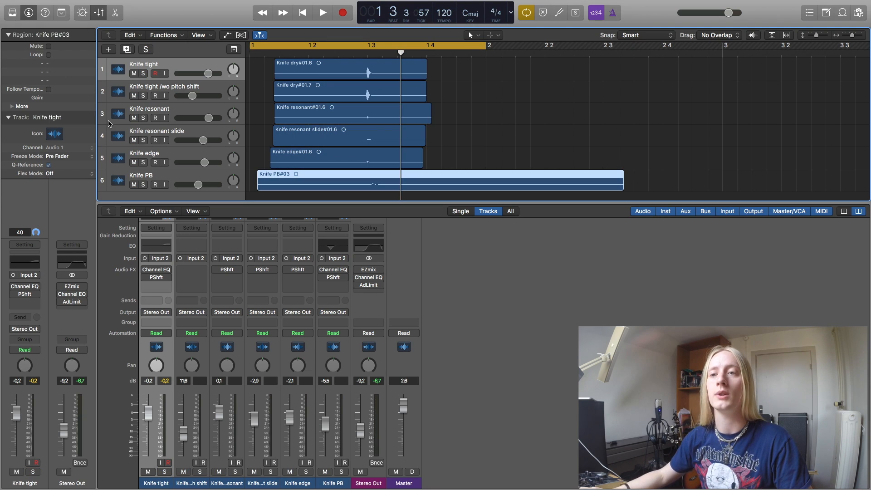
# Solo the Knife resonant track, play its region, stop playback, and clear the solo.
pyautogui.click(144, 117)
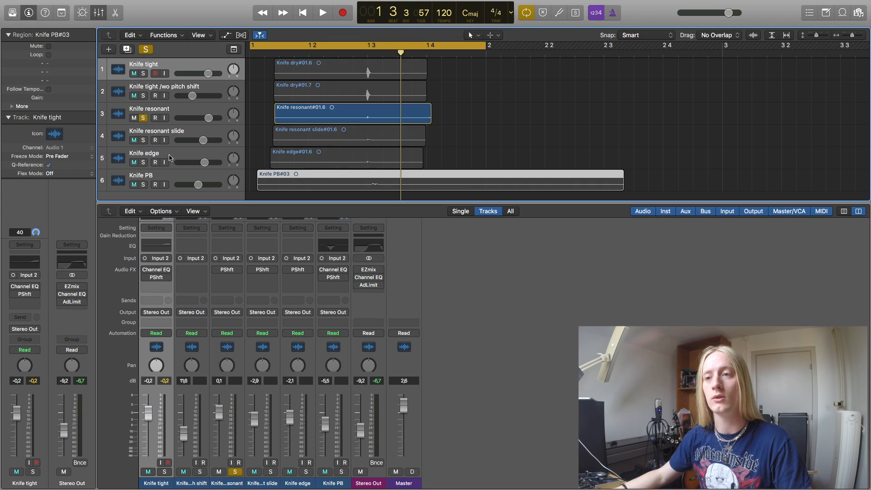
pyautogui.click(187, 113)
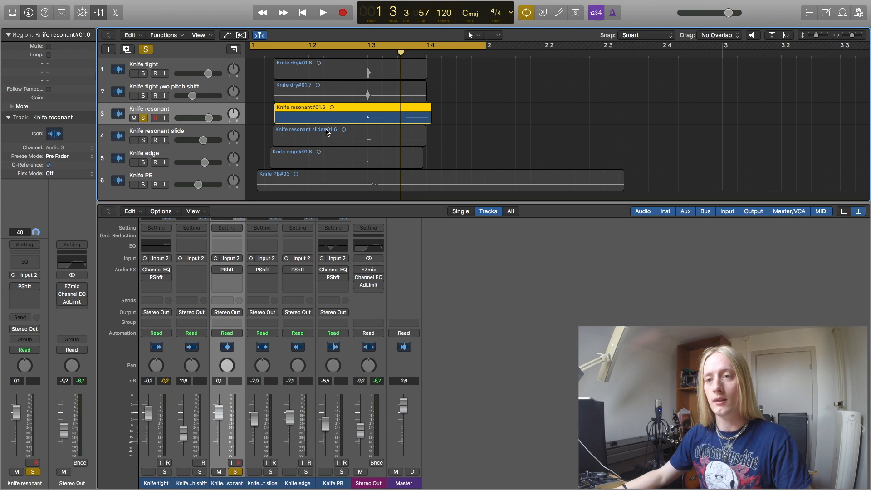
pyautogui.press('space')
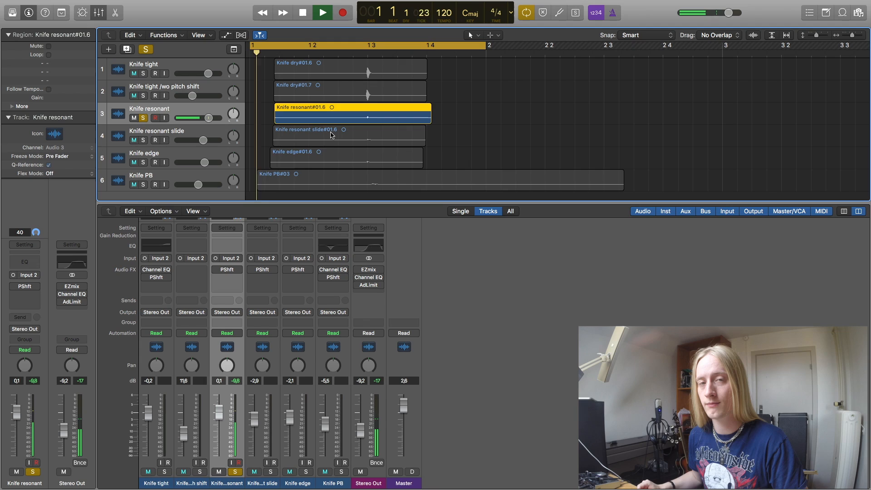
pyautogui.press('space')
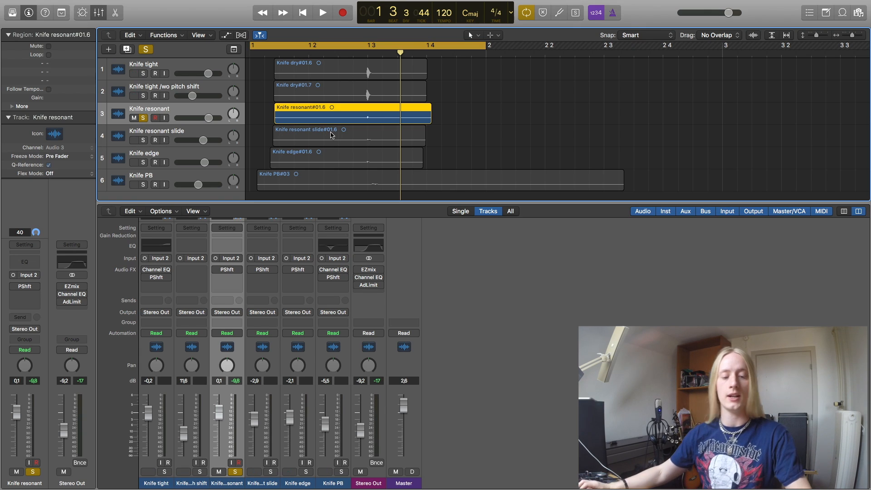
pyautogui.press('s')
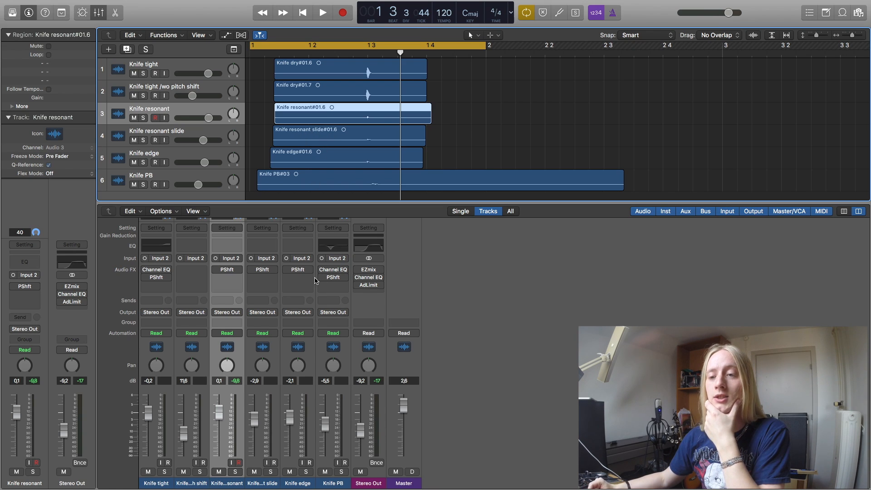
# Select the Knife tight track and inspect its Pitch Shifter settings, closing the plug-in window after viewing.
pyautogui.click(187, 67)
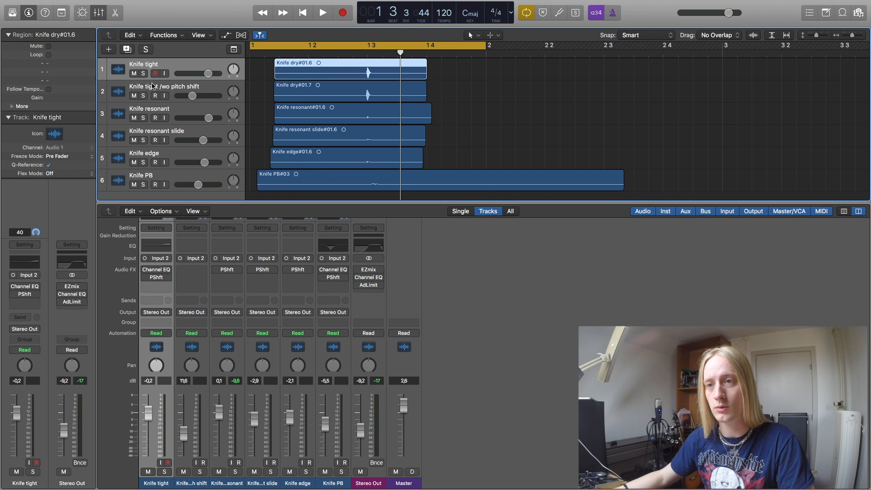
pyautogui.click(153, 86)
pyautogui.click(194, 76)
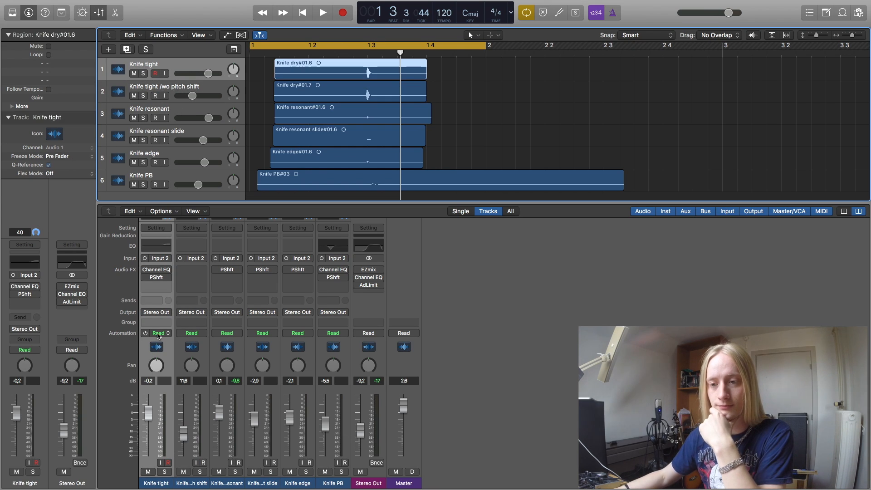
pyautogui.click(156, 277)
pyautogui.moveTo(176, 45); pyautogui.dragTo(615, 90)
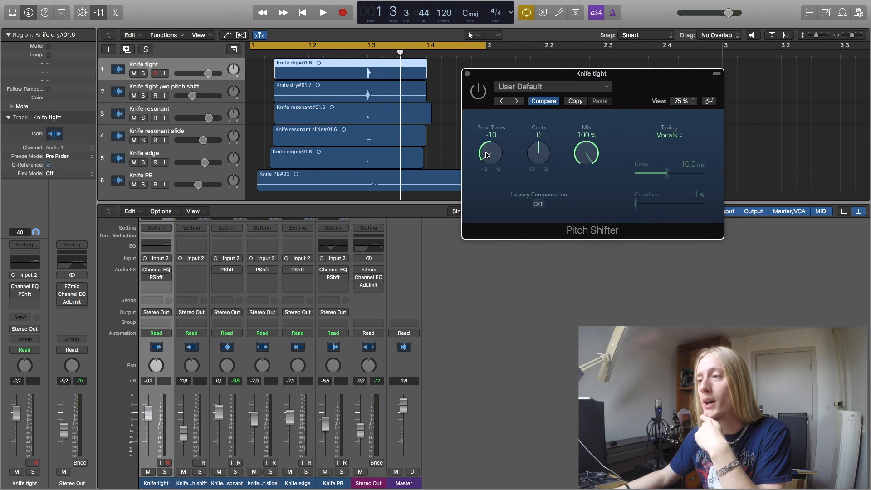
pyautogui.click(467, 73)
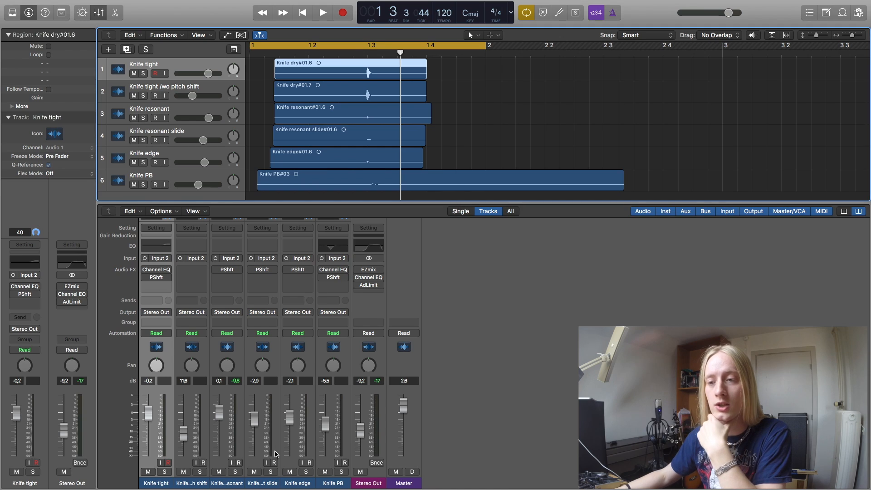
# Inspect the Pitch Shifter settings on the Knife resonant and Knife resonant slide tracks.
pyautogui.click(226, 270)
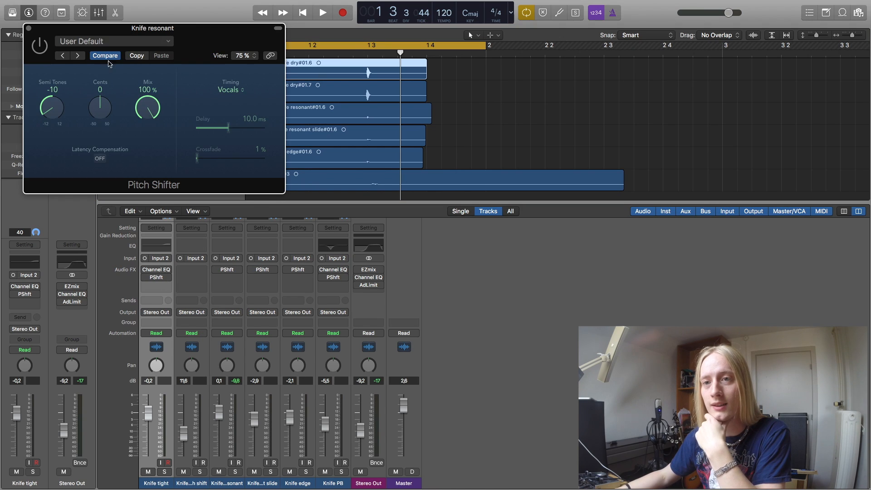
pyautogui.click(29, 29)
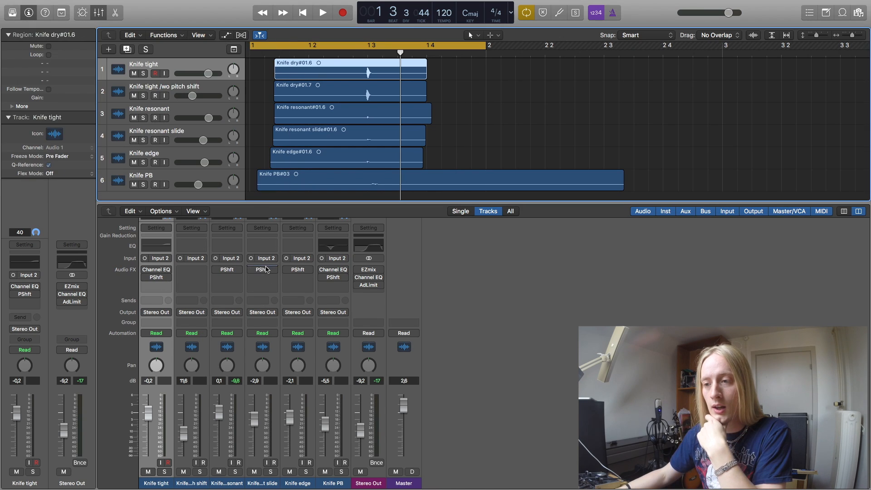
pyautogui.click(263, 270)
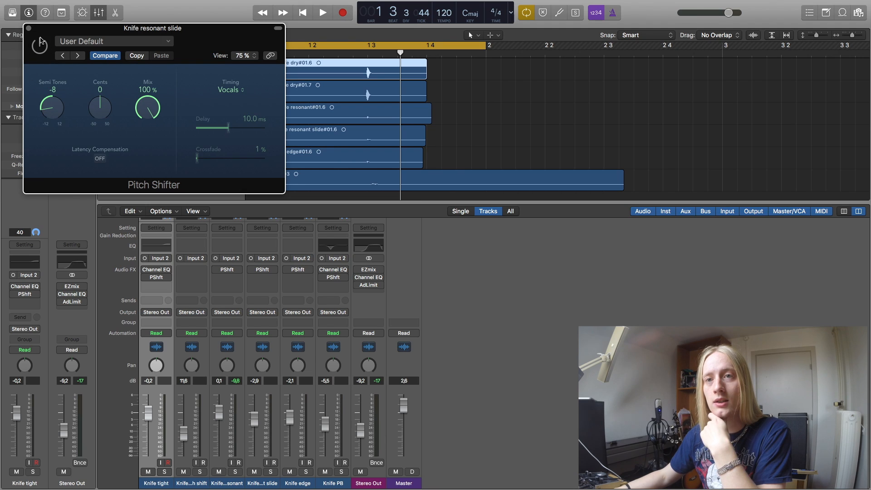
pyautogui.click(29, 28)
# Inspect the Knife edge track's Pitch Shifter settings, audition the track in solo, then close the plug-in and clear the solo.
pyautogui.click(297, 270)
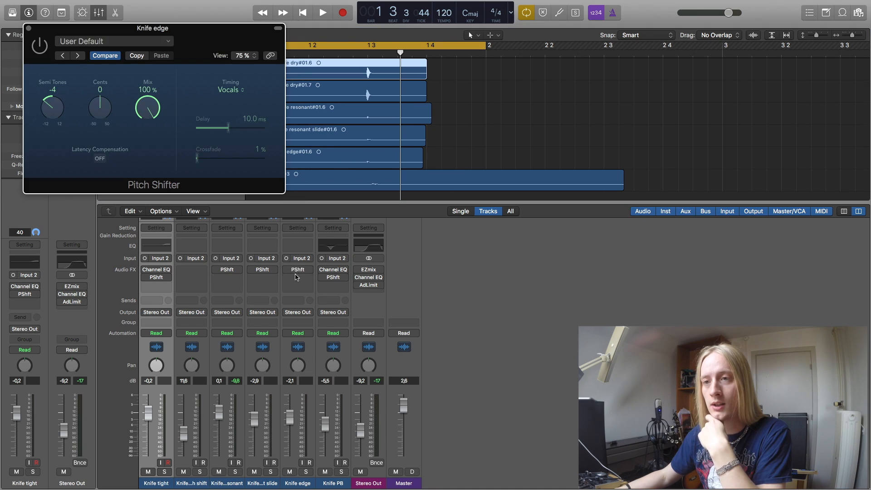
pyautogui.moveTo(103, 30); pyautogui.dragTo(536, 47)
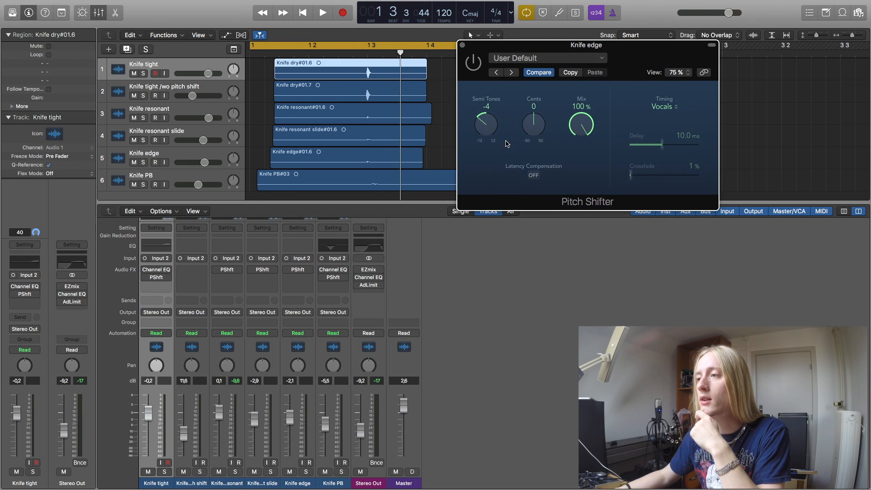
pyautogui.moveTo(533, 50); pyautogui.dragTo(489, 85)
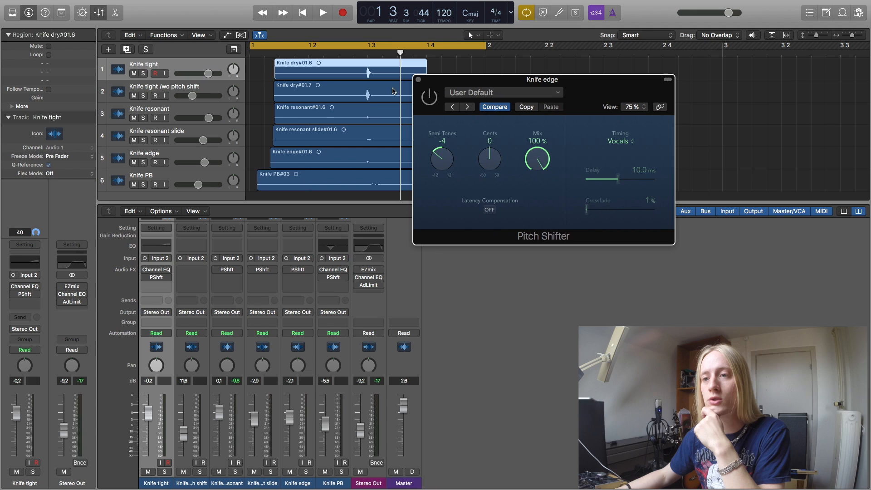
pyautogui.click(143, 162)
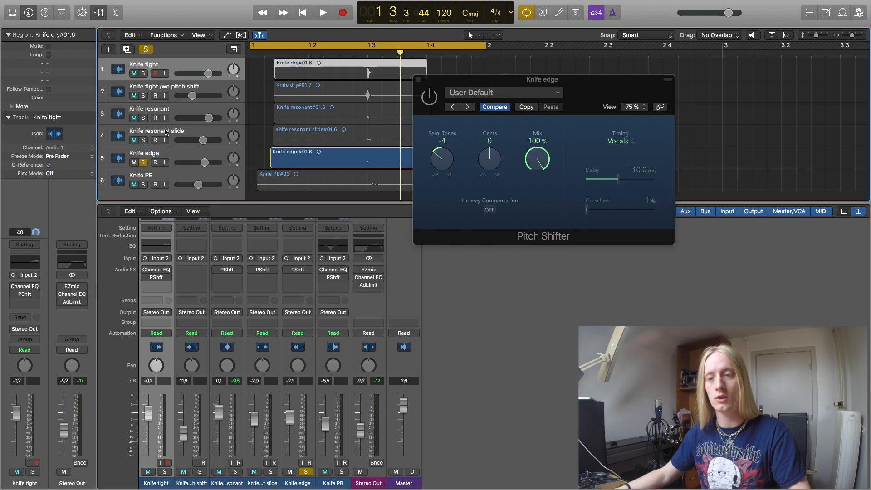
pyautogui.press('space')
pyautogui.press('space')
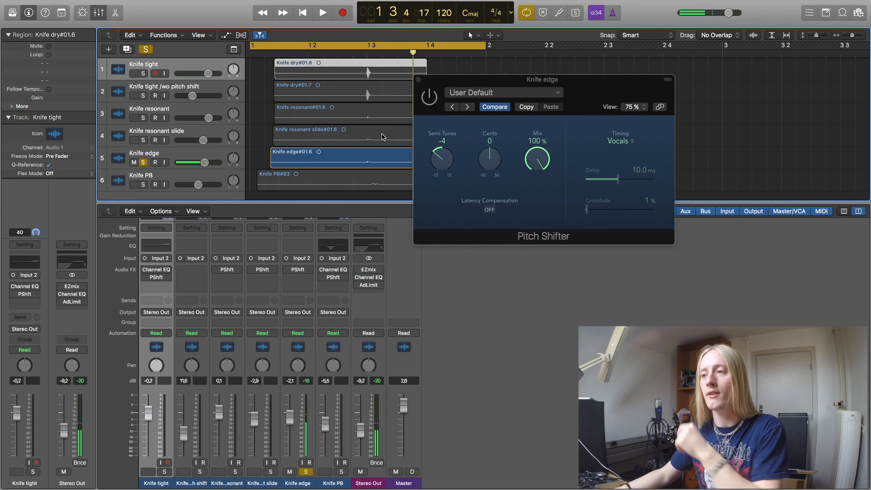
pyautogui.moveTo(454, 81)
pyautogui.mouseDown()
pyautogui.moveTo(437, 53)
pyautogui.moveTo(464, 75)
pyautogui.mouseUp()
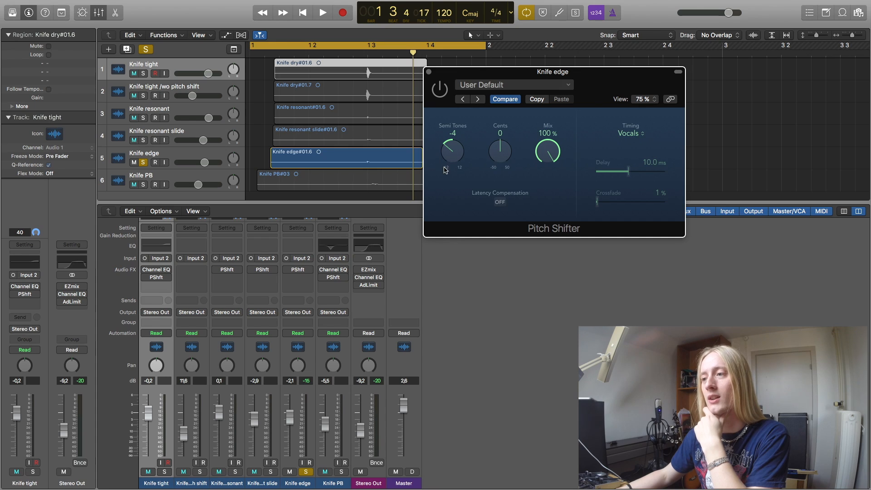
pyautogui.moveTo(434, 72); pyautogui.dragTo(455, 79)
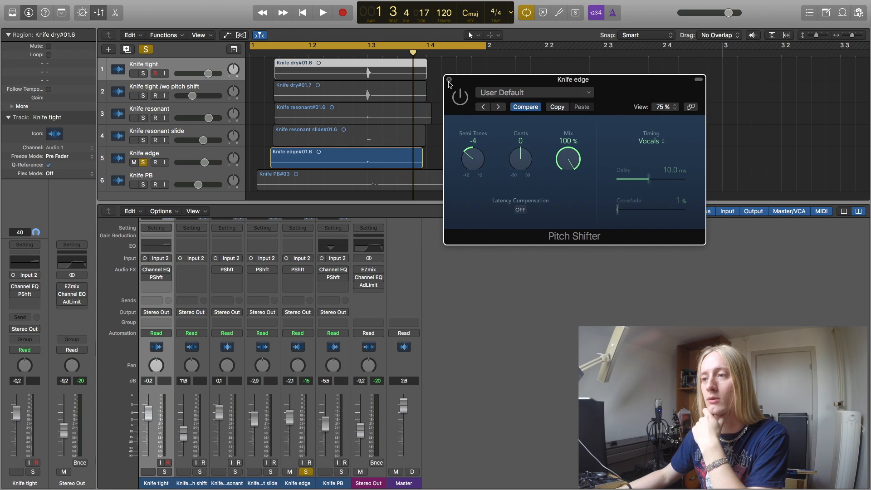
pyautogui.click(450, 80)
pyautogui.click(143, 162)
pyautogui.press('super+a')
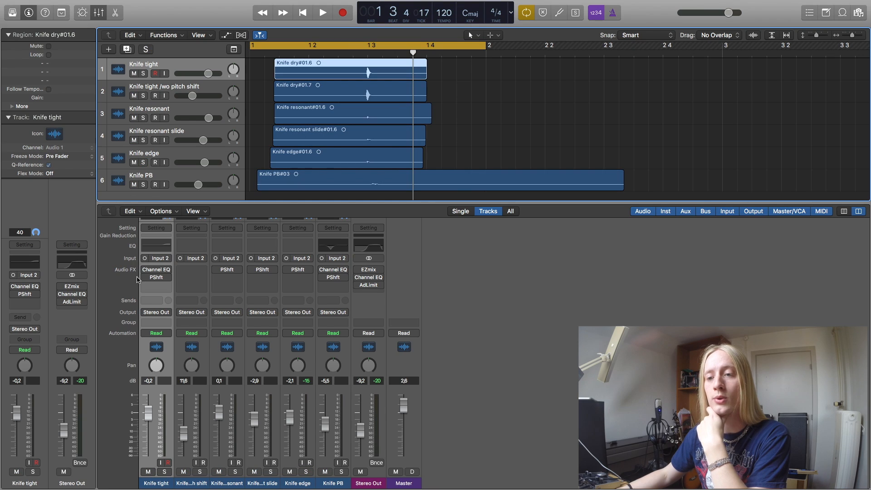
# Enable the Pitch Shifter on Knife tight, Knife resonant, Knife resonant slide, Knife edge and Knife PB, and play all tracks together.
pyautogui.click(156, 277)
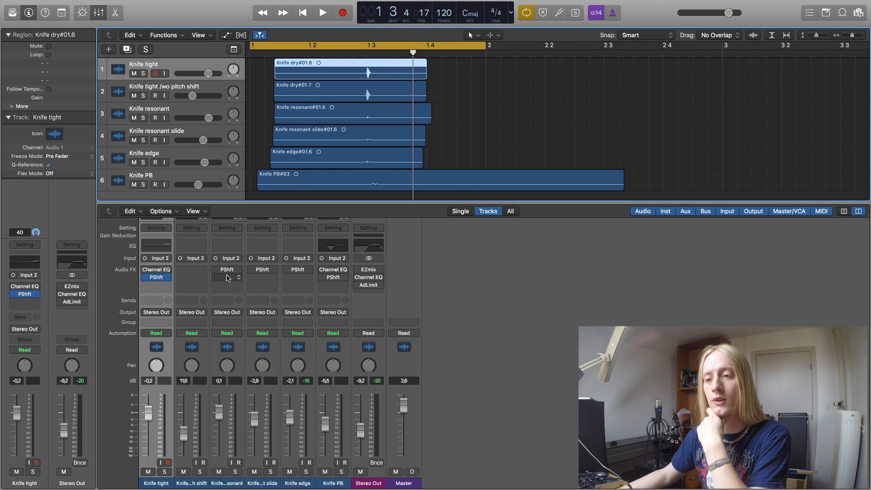
pyautogui.keyDown('shift'); pyautogui.click(226, 270); pyautogui.keyUp('shift')
pyautogui.keyDown('shift'); pyautogui.click(262, 269); pyautogui.keyUp('shift')
pyautogui.keyDown('shift'); pyautogui.click(298, 270); pyautogui.keyUp('shift')
pyautogui.keyDown('shift'); pyautogui.click(322, 276); pyautogui.keyUp('shift')
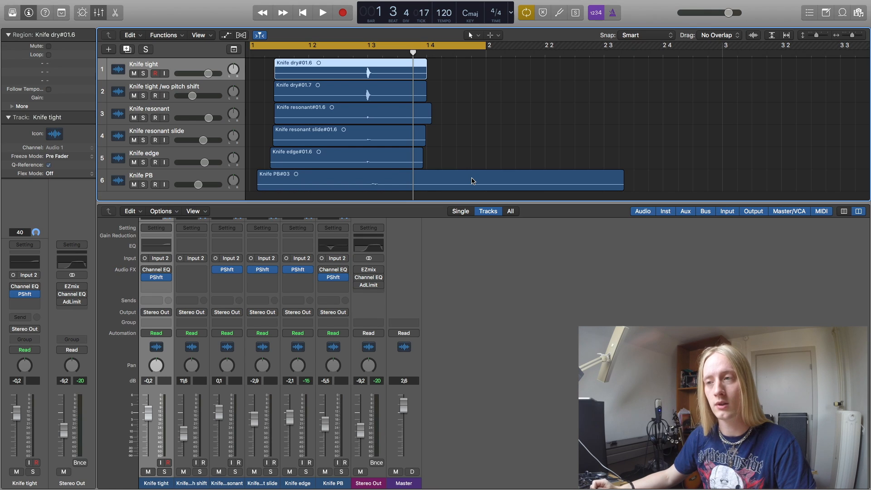
pyautogui.press('space')
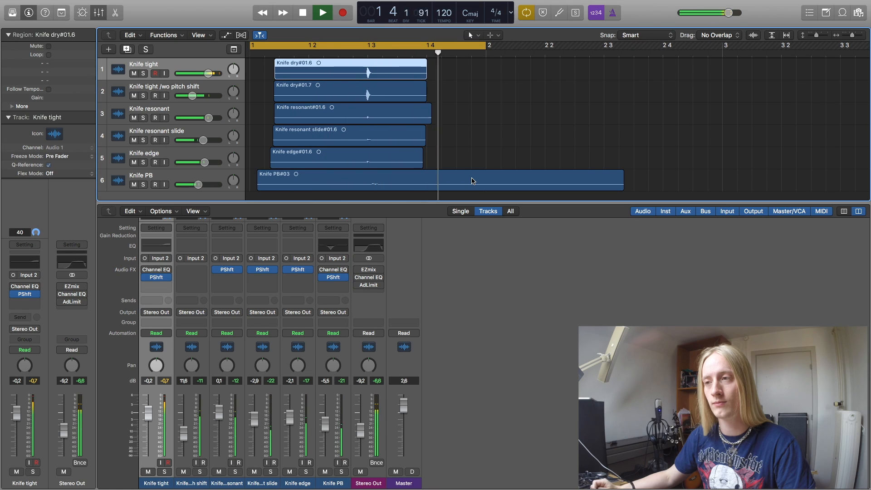
pyautogui.press('space')
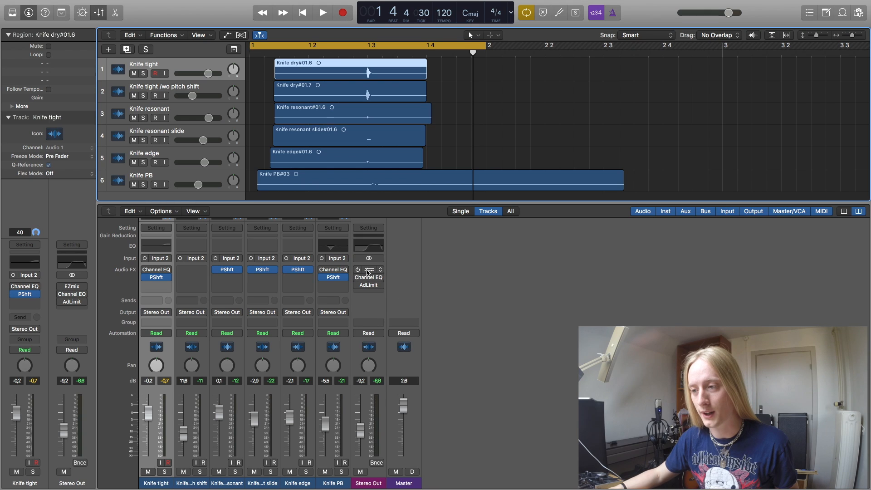
# Check the EZmix plug-in on the Stereo Out channel, and remove EZmix and AdLimit from its effects, keeping the Channel EQ.
pyautogui.click(370, 272)
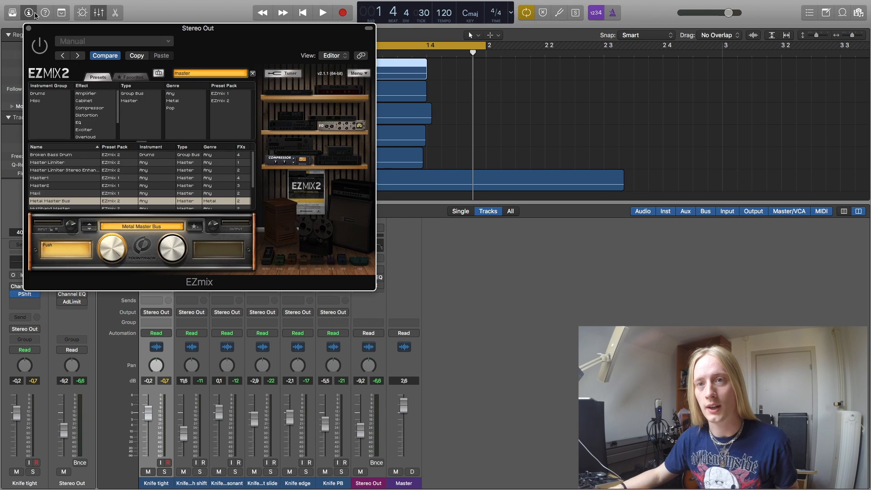
pyautogui.click(26, 28)
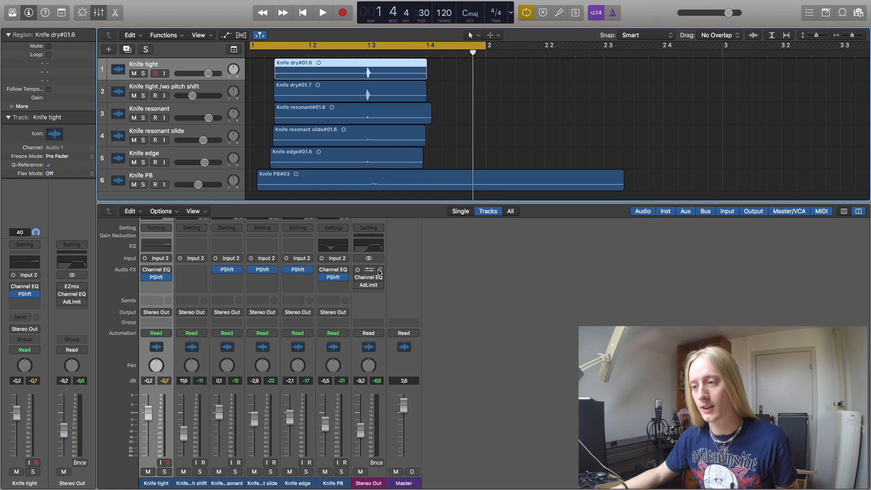
pyautogui.click(379, 272)
pyautogui.click(391, 286)
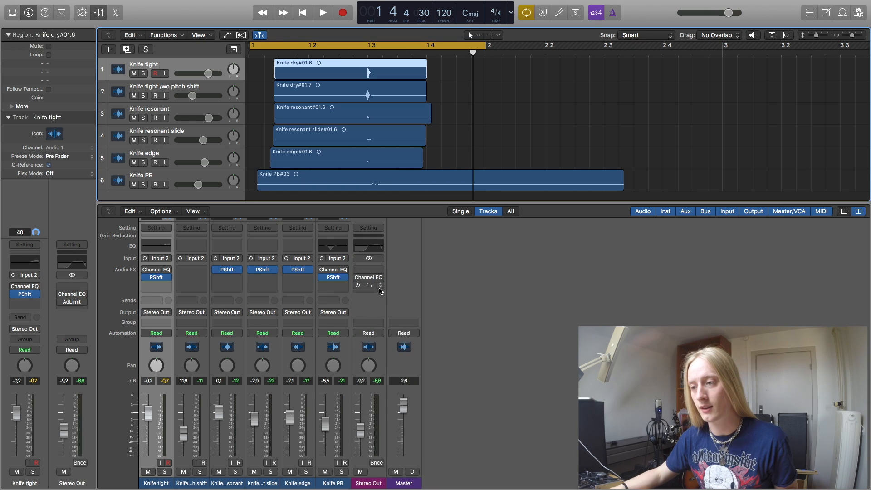
pyautogui.click(380, 290)
pyautogui.click(389, 285)
pyautogui.press('super+z')
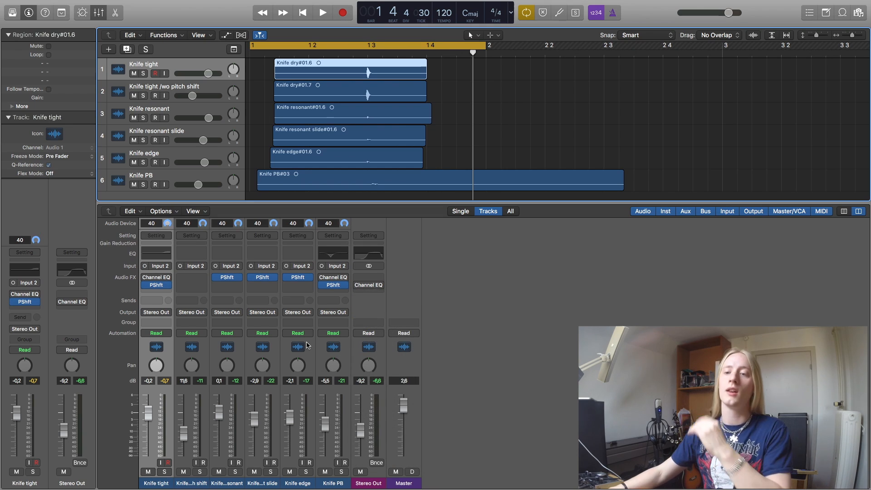
# Open the Channel EQ on the Knife tight track and switch it on.
pyautogui.click(156, 278)
pyautogui.moveTo(194, 39); pyautogui.dragTo(524, 68)
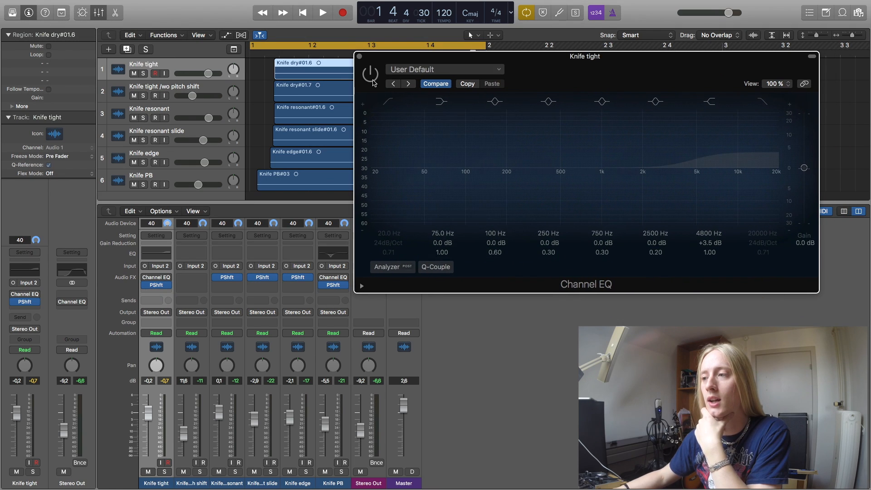
pyautogui.click(371, 80)
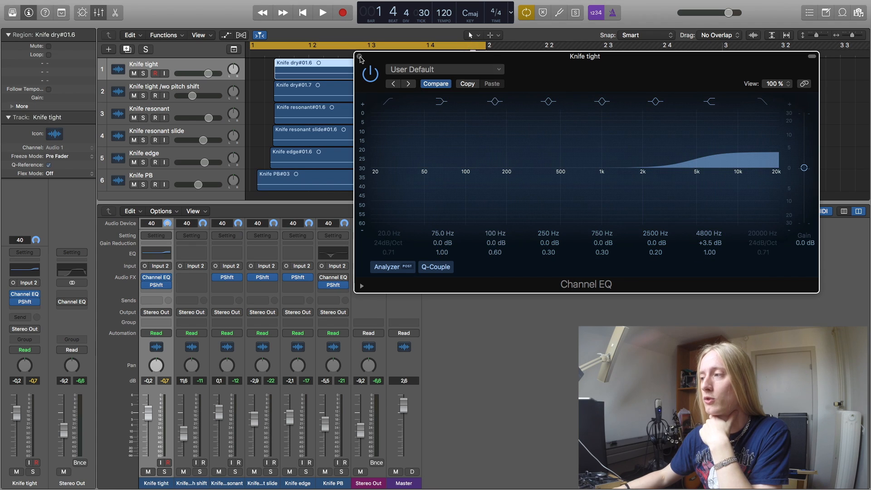
pyautogui.moveTo(513, 56); pyautogui.dragTo(371, 80)
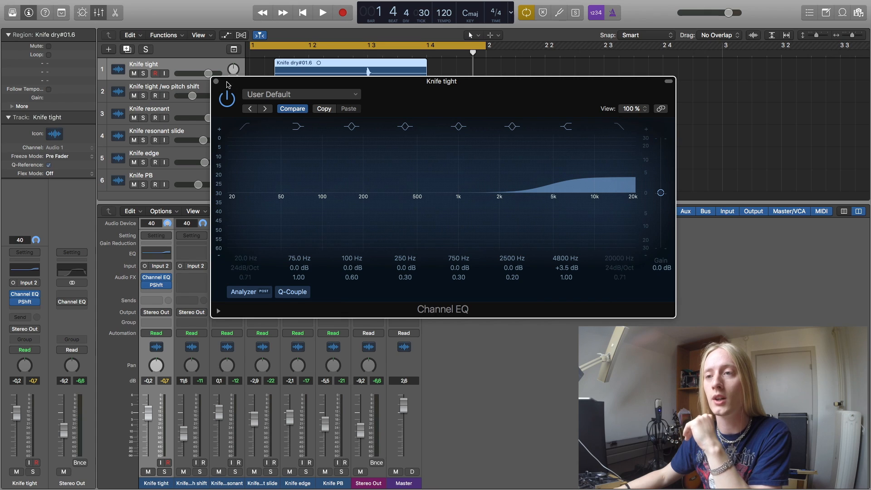
# Close the Knife tight track's Channel EQ, then open the Channel EQ on the Knife PB track and switch it on.
pyautogui.click(216, 81)
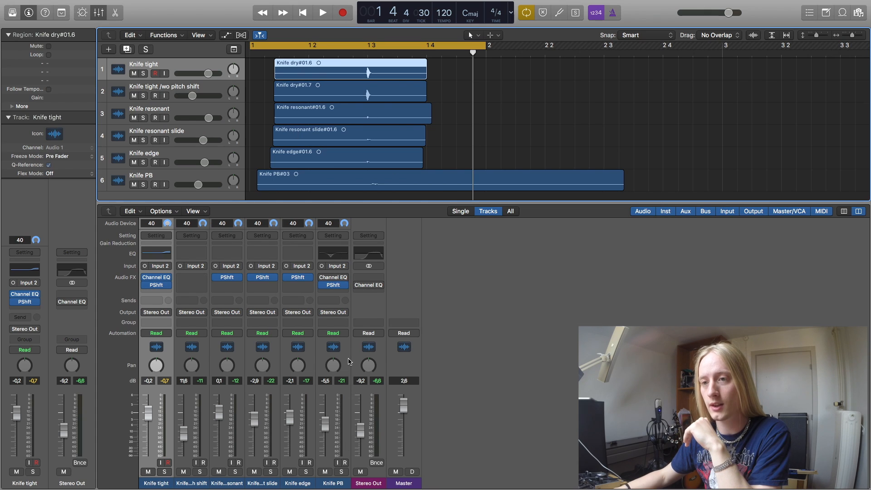
pyautogui.click(349, 361)
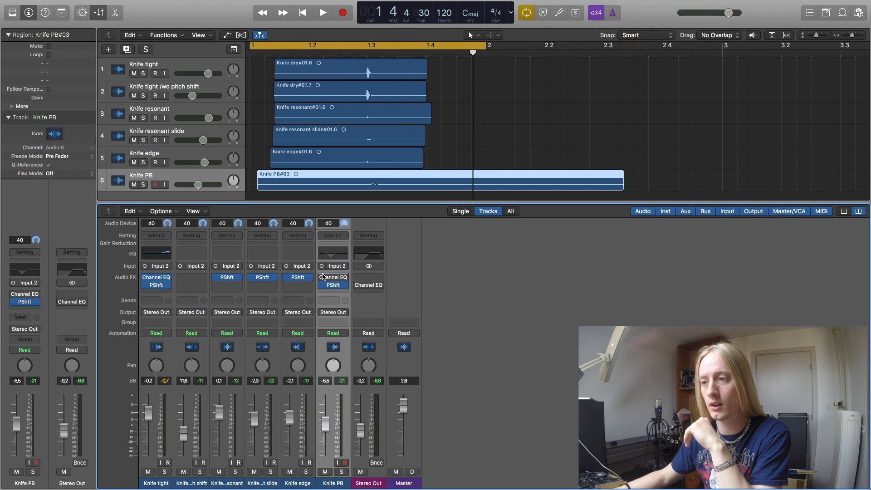
pyautogui.click(338, 279)
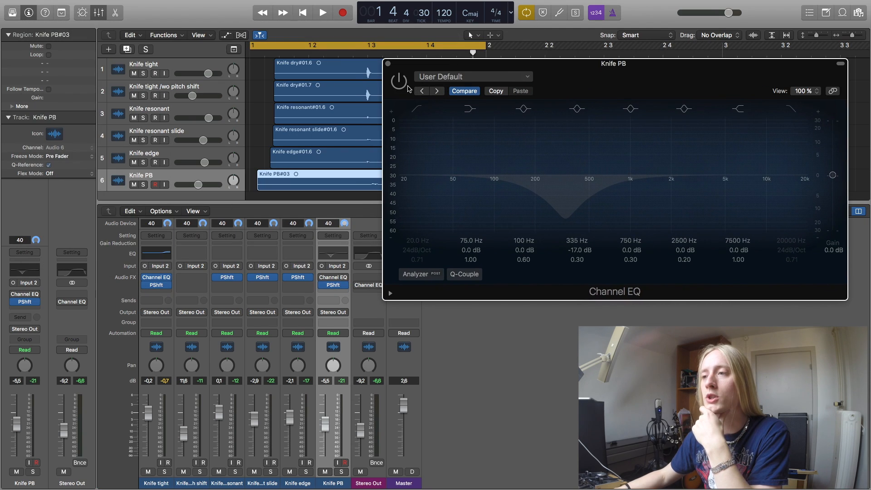
pyautogui.moveTo(577, 81); pyautogui.dragTo(547, 88)
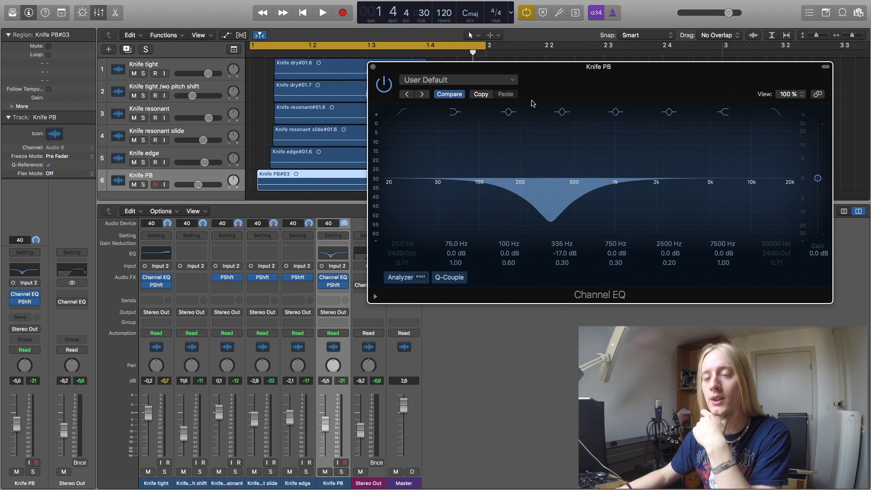
# Solo the Knife PB track and audition it with its Channel EQ bypassed.
pyautogui.click(143, 184)
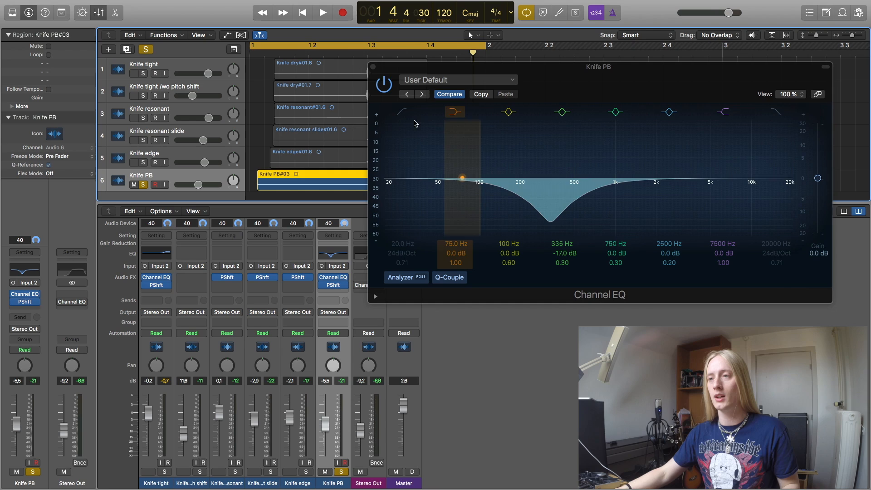
pyautogui.click(388, 90)
pyautogui.press('space')
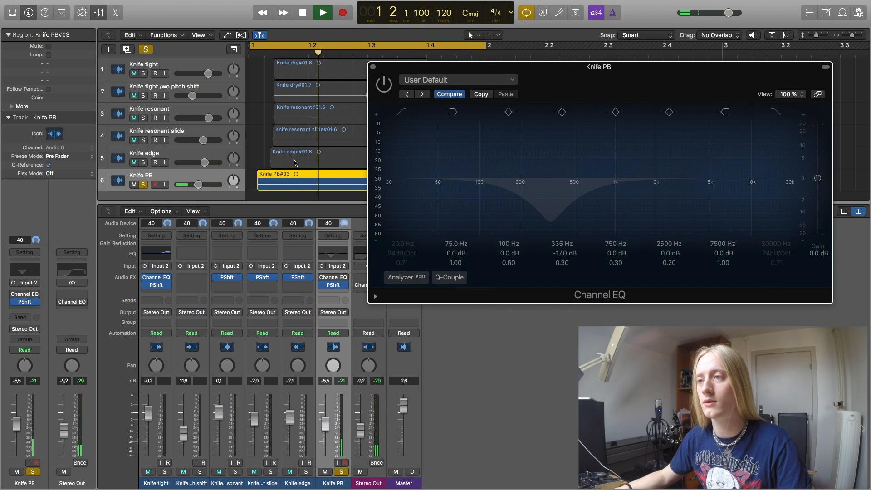
pyautogui.press('space')
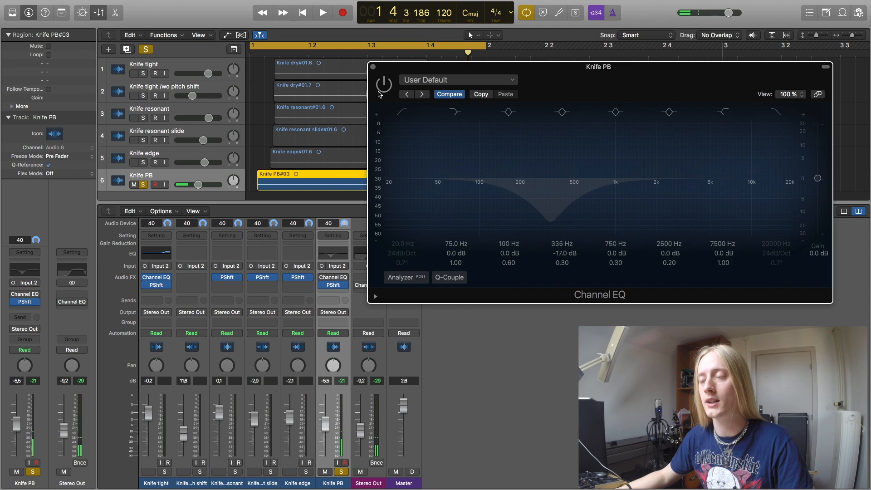
# Switch the Knife PB track's Channel EQ back on, audition the soloed track with it, and close the plug-in.
pyautogui.click(383, 84)
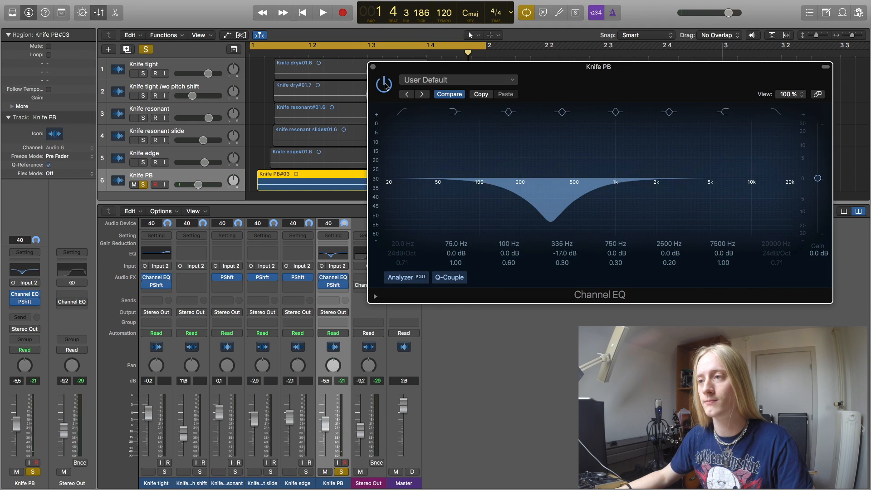
pyautogui.press('space')
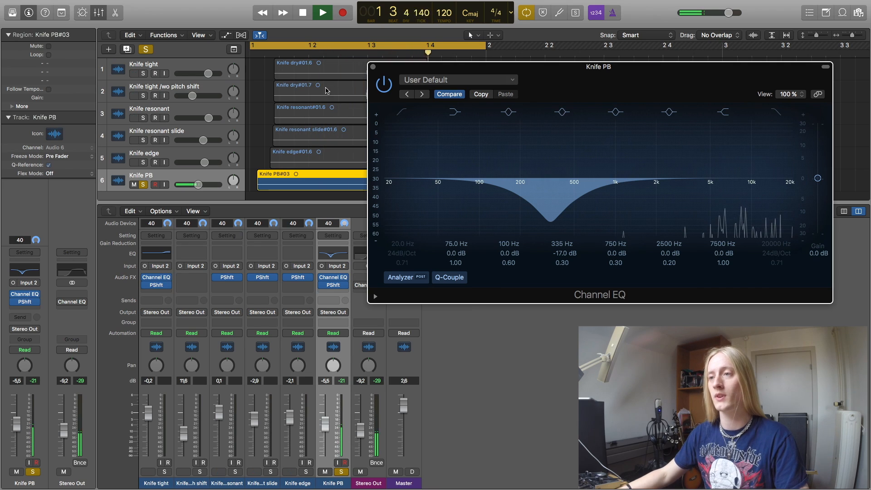
pyautogui.press('space')
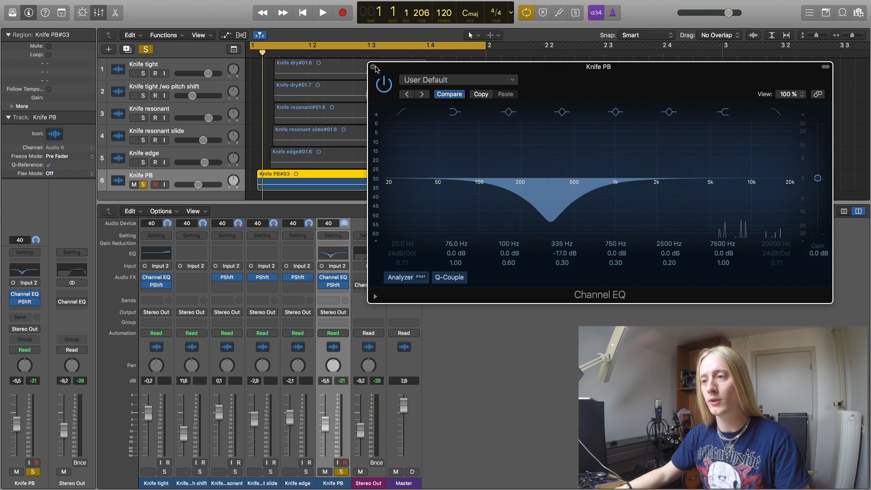
pyautogui.click(373, 66)
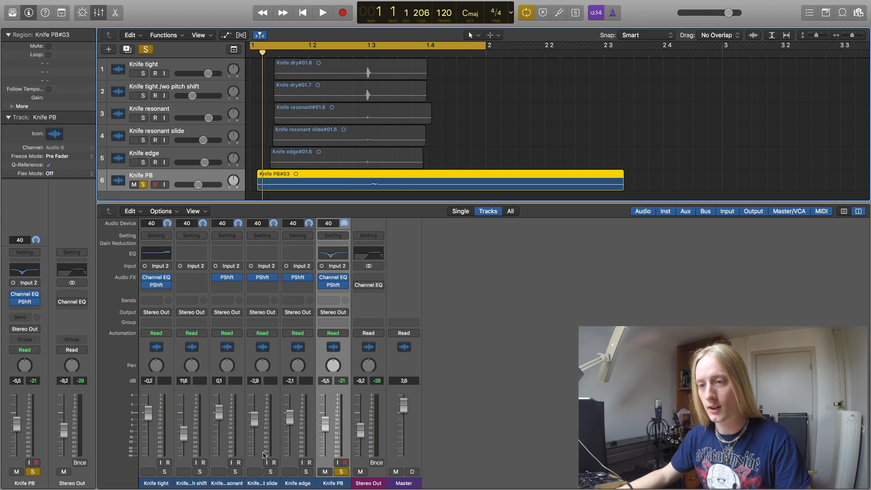
# Open the Channel EQ on the Stereo Out channel with the EQ enabled, and move its window clear of the arrangement's upper tracks.
pyautogui.click(370, 255)
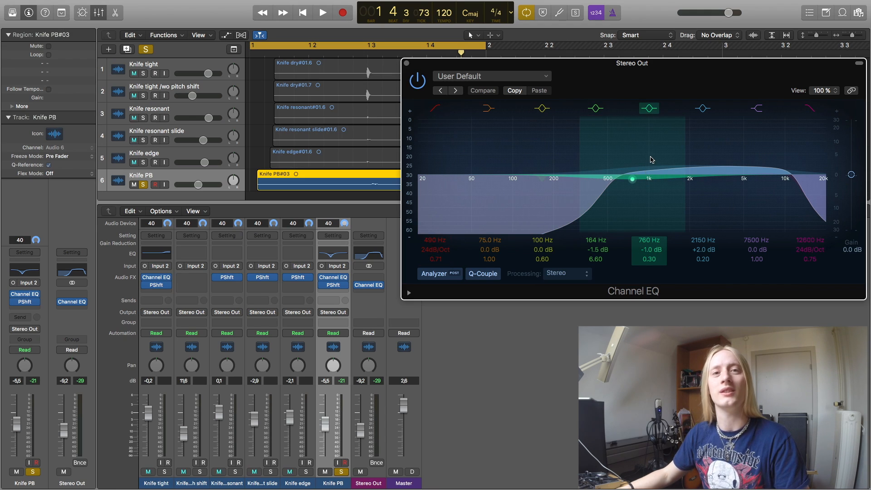
pyautogui.moveTo(611, 75); pyautogui.dragTo(535, 164)
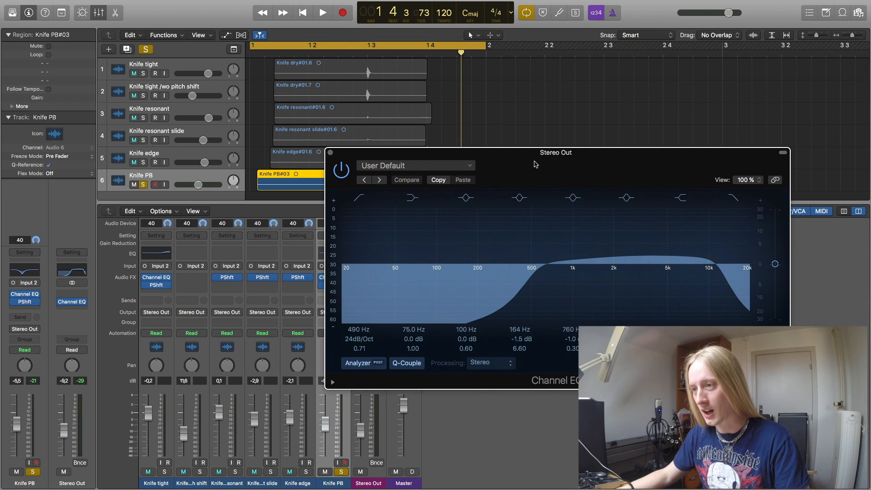